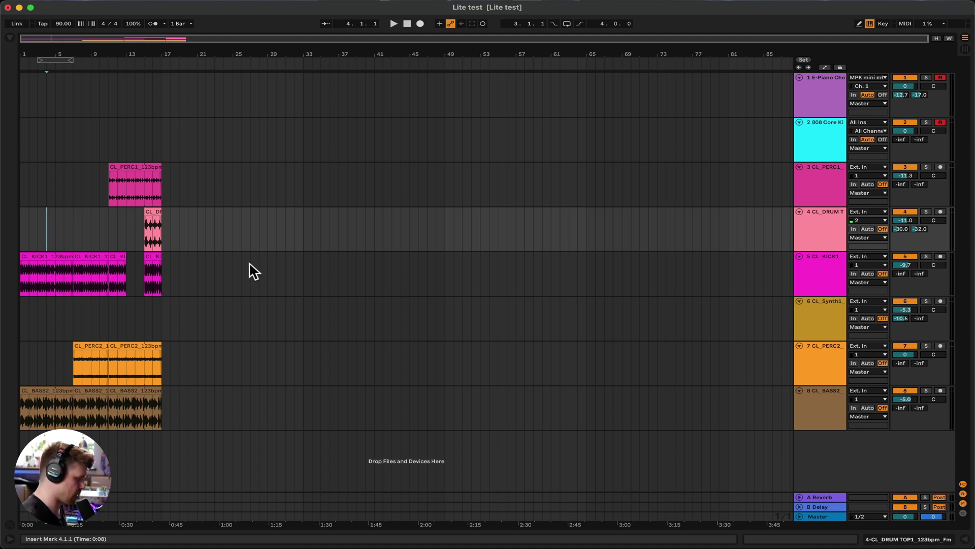
# - Try a few zoom levels, then select bar 2 of the CL_KICK1 clip
pyautogui.click(20, 175)
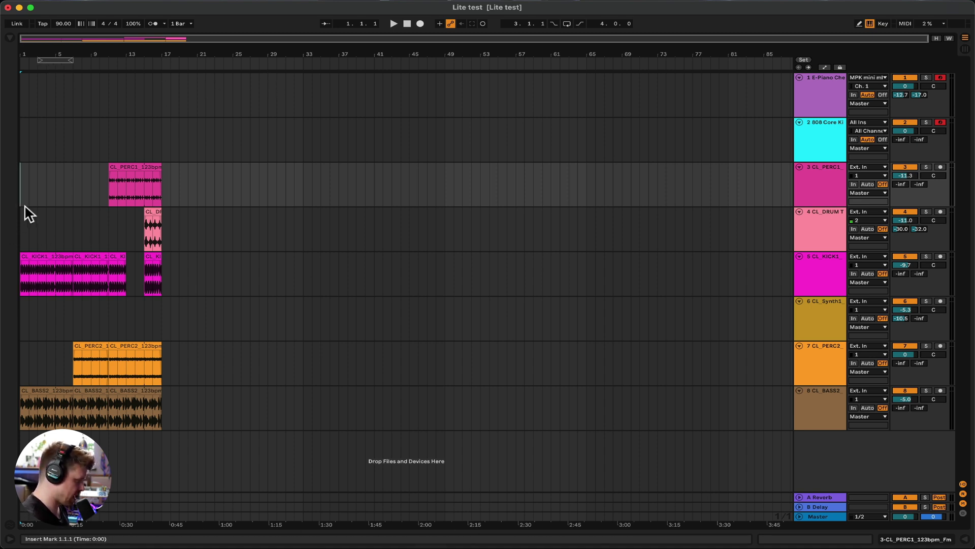
pyautogui.press('=')
pyautogui.press('-')
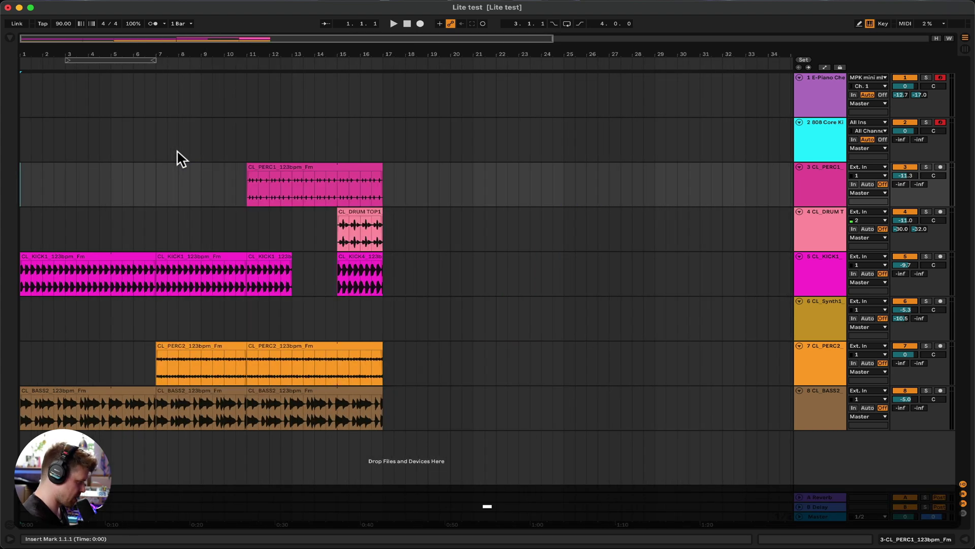
pyautogui.press('=')
pyautogui.press('-')
pyautogui.moveTo(24, 261)
pyautogui.mouseDown()
pyautogui.moveTo(21, 272)
pyautogui.moveTo(34, 275)
pyautogui.mouseUp()
pyautogui.press('z')
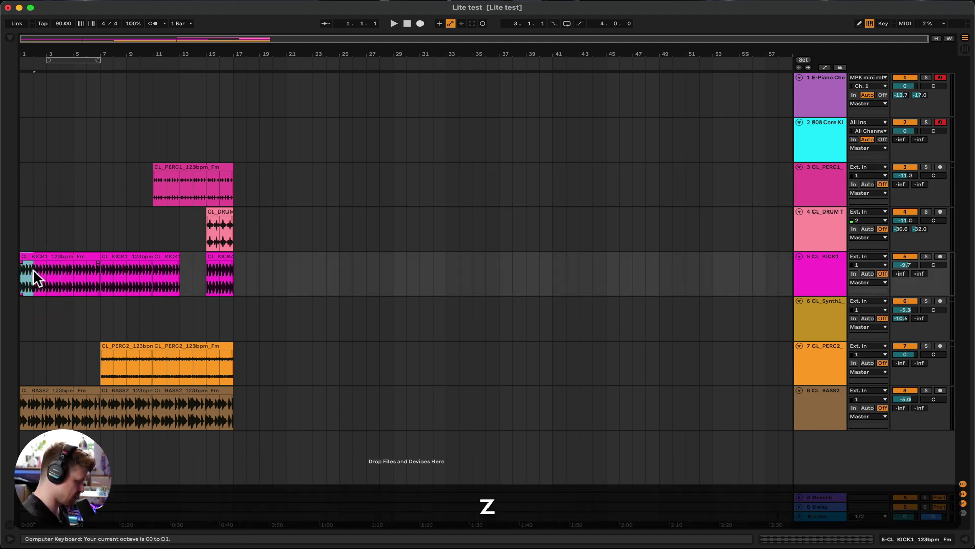
pyautogui.press('Right')
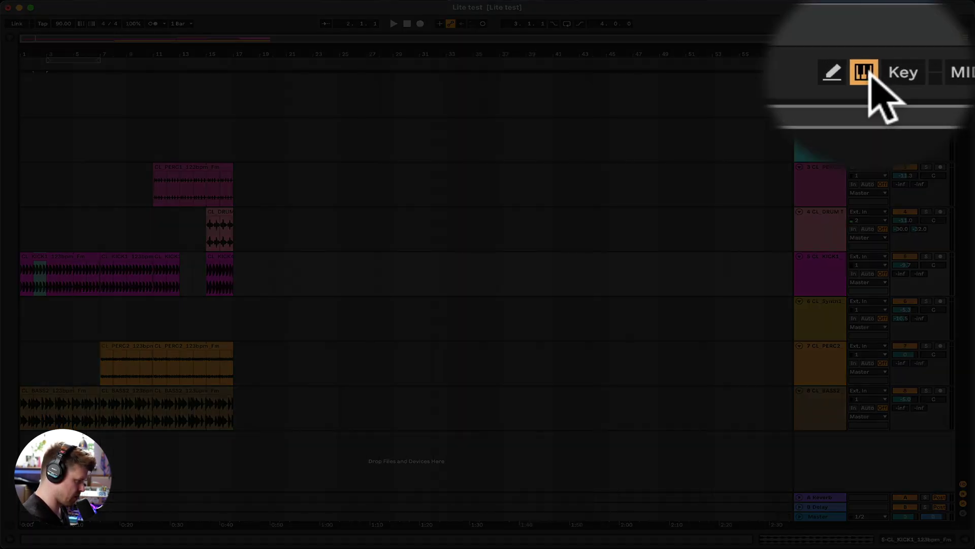
# - Switch off Computer MIDI Keyboard, zoom bar 2 to fill the view, and select 2.2.3 to beat 3
pyautogui.click(870, 24)
pyautogui.press('z')
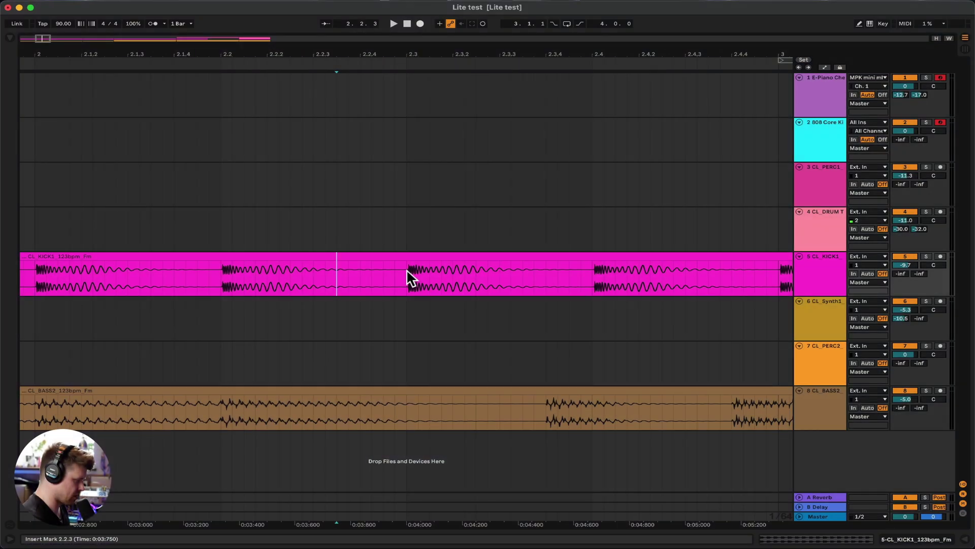
pyautogui.moveTo(407, 269); pyautogui.dragTo(327, 267)
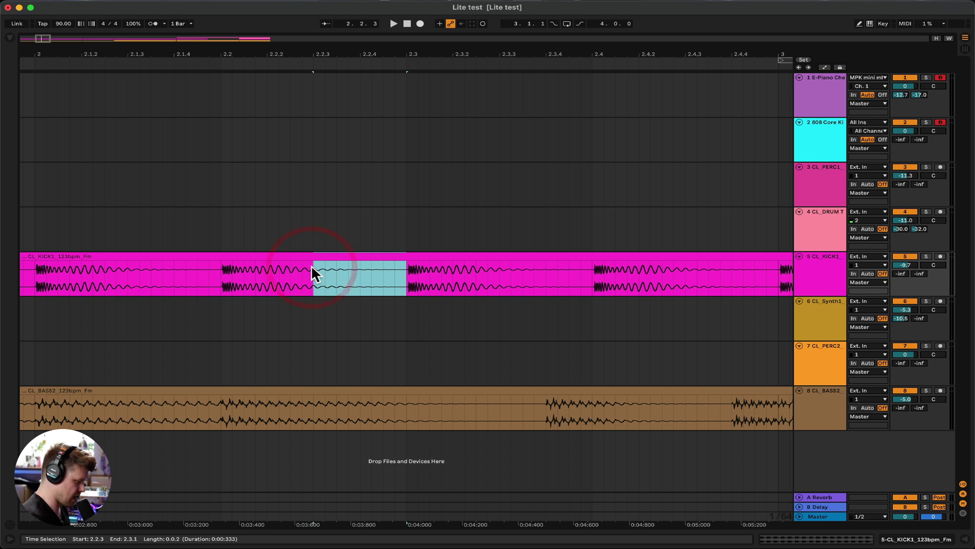
# - Split the kick clip at 2.2.3, delete the small slice, and extend the left clip to 2.2.4
pyautogui.press('BackSpace')
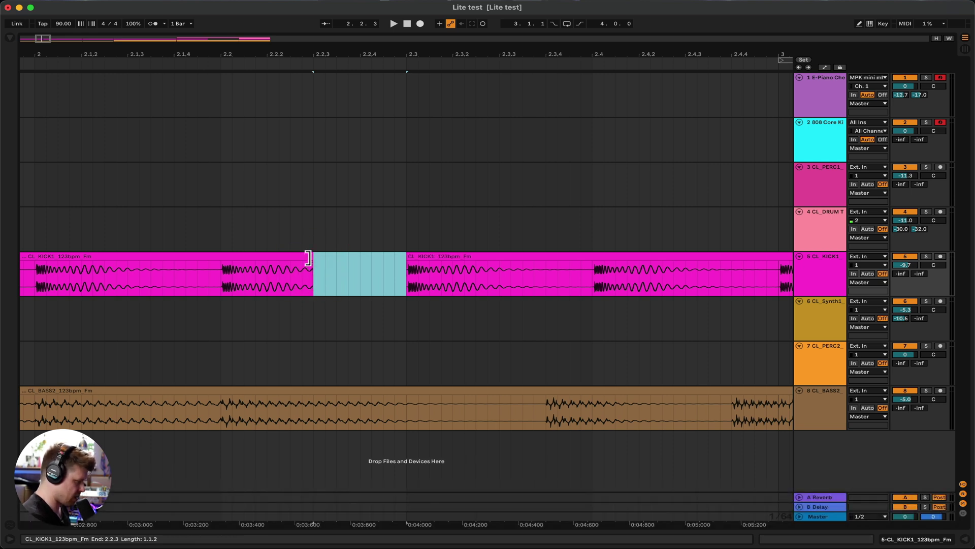
pyautogui.moveTo(308, 258); pyautogui.dragTo(407, 258)
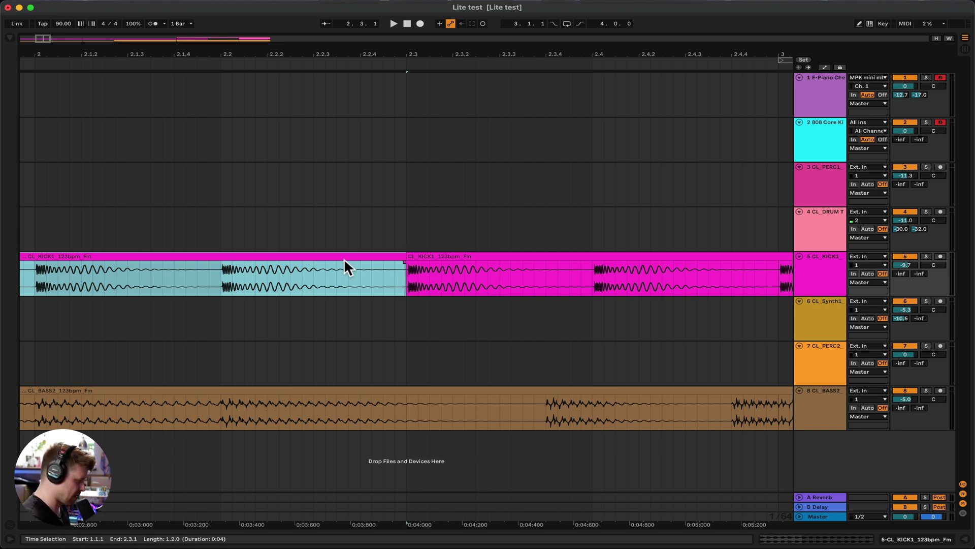
pyautogui.click(328, 272)
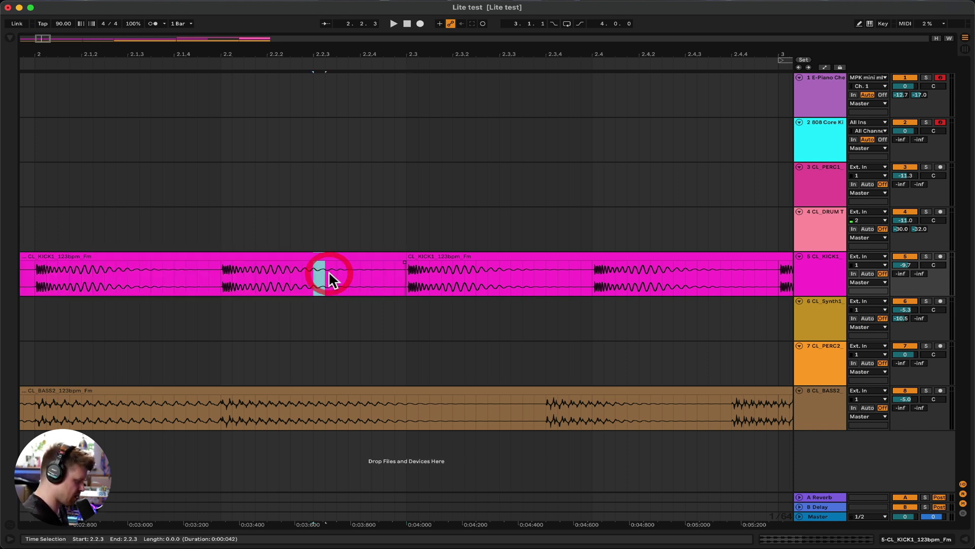
pyautogui.press('super+e')
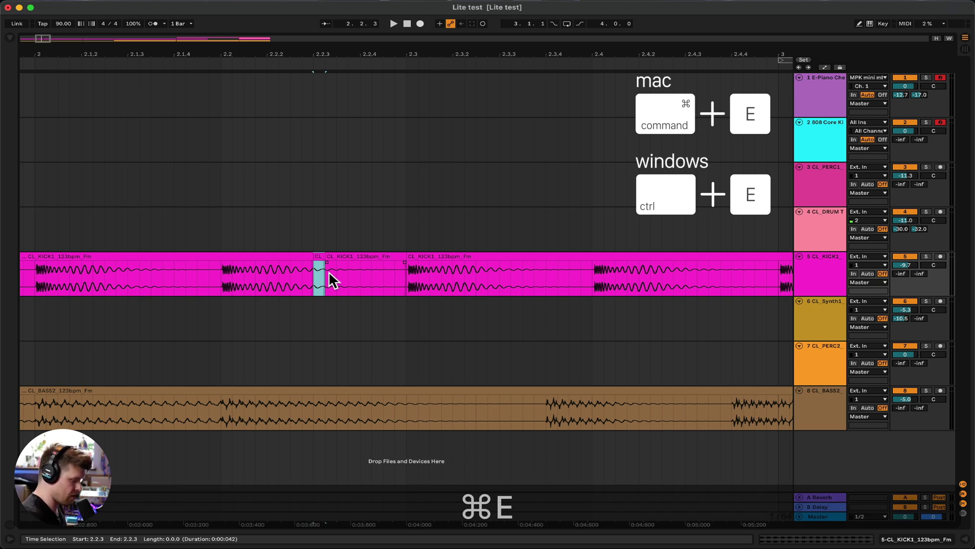
pyautogui.press('BackSpace')
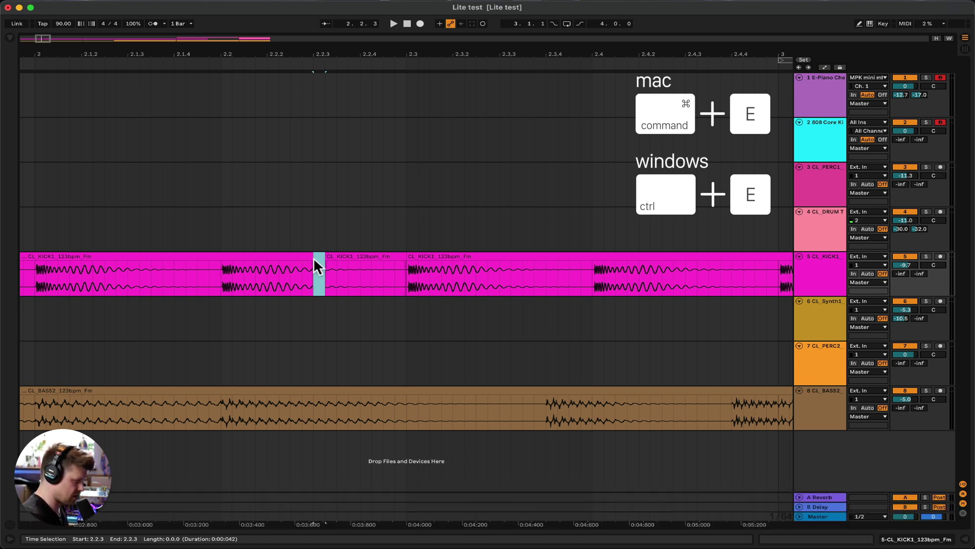
pyautogui.moveTo(312, 258); pyautogui.dragTo(395, 257)
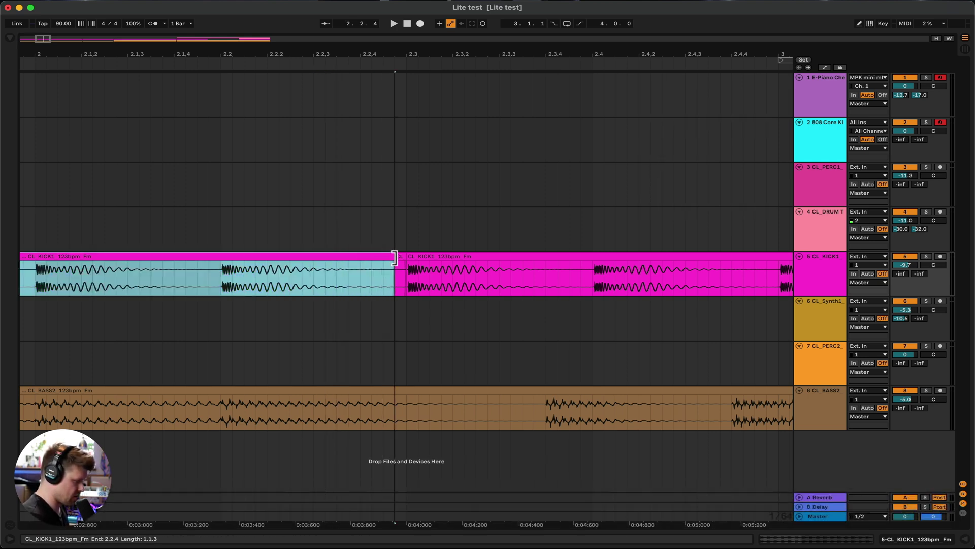
pyautogui.press('x')
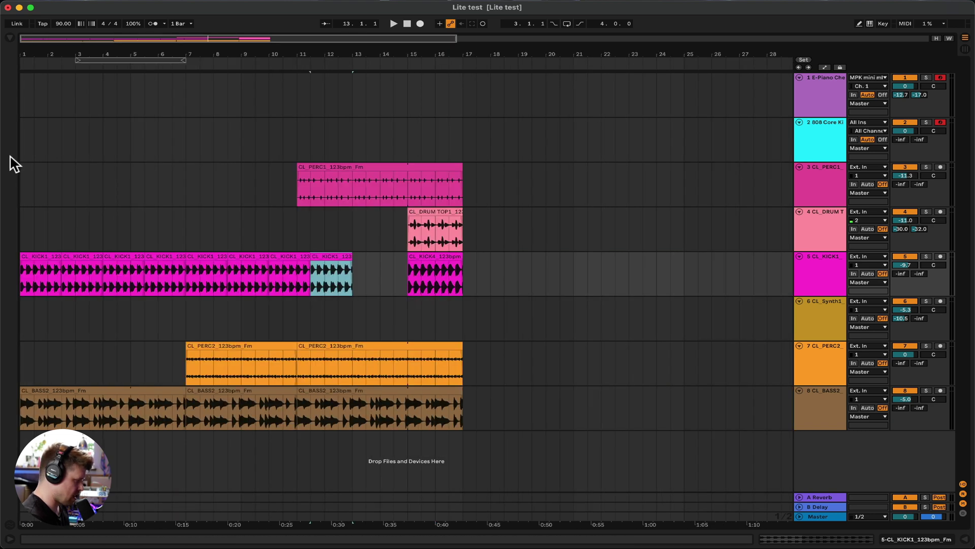
# - Select bars 1–17 on tracks 3–8 and duplicate them to fill bars 17–33
pyautogui.click(20, 172)
pyautogui.moveTo(21, 172); pyautogui.dragTo(462, 406)
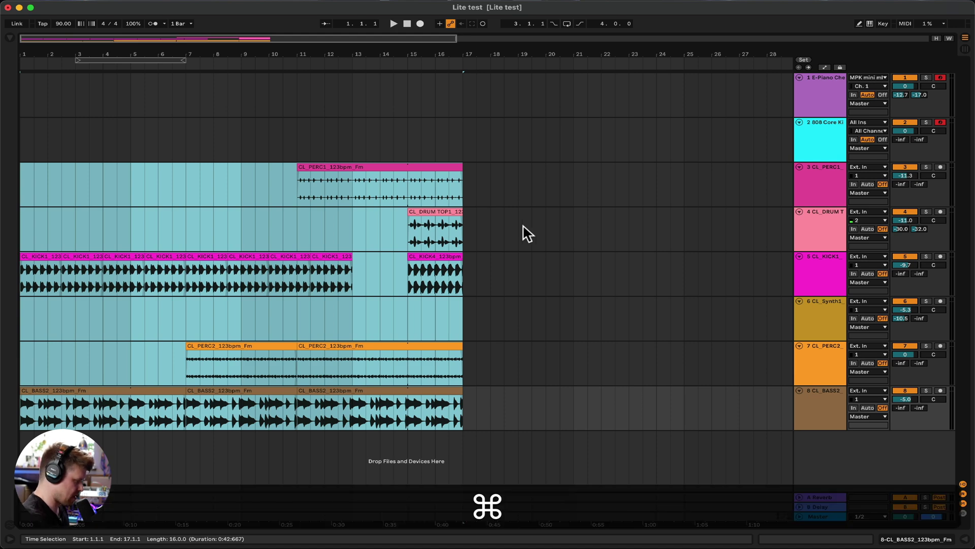
pyautogui.press('super+d')
pyautogui.press('super+minus')
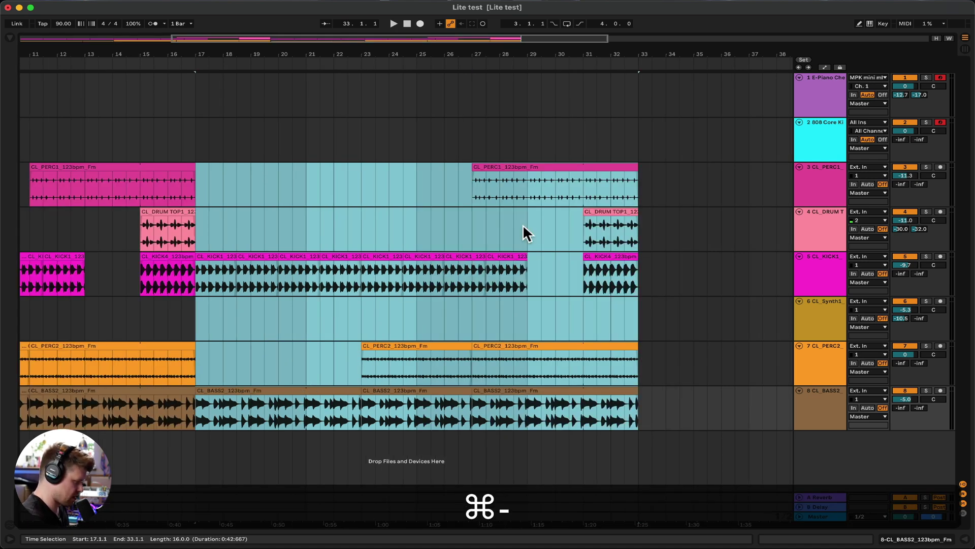
pyautogui.click(278, 176)
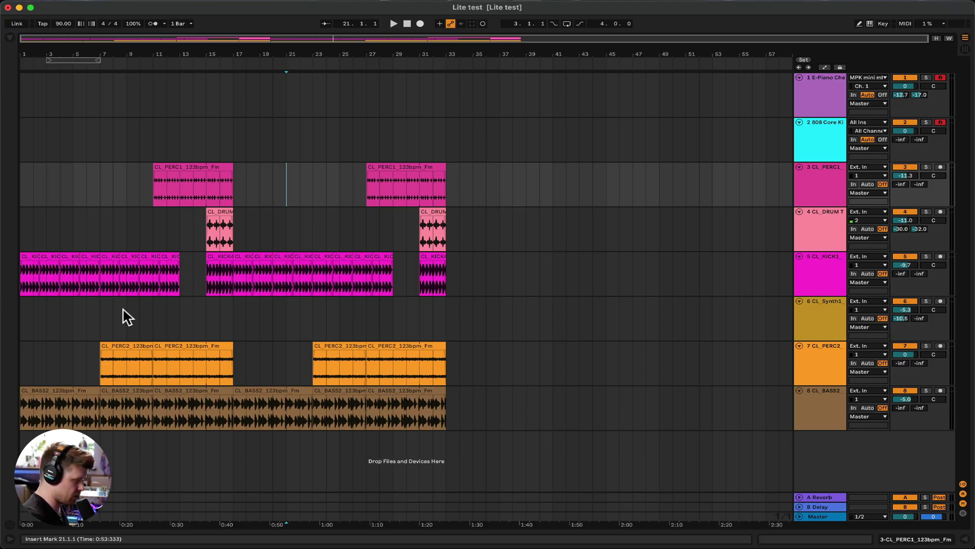
# - Select bars 13–15 on all tracks and duplicate that time, after undoing a trial Delete Time
pyautogui.click(181, 185)
pyautogui.moveTo(181, 186); pyautogui.dragTo(205, 410)
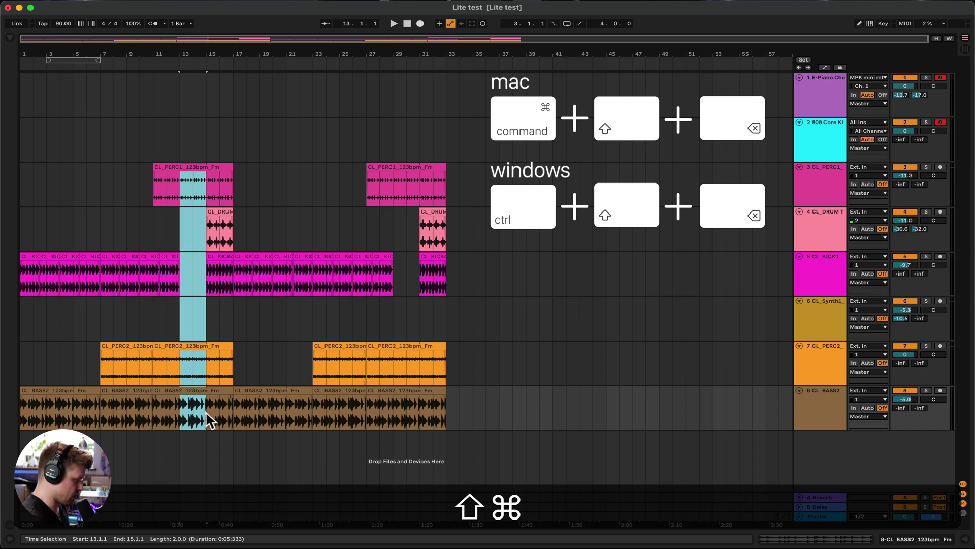
pyautogui.press('super+shift+BackSpace')
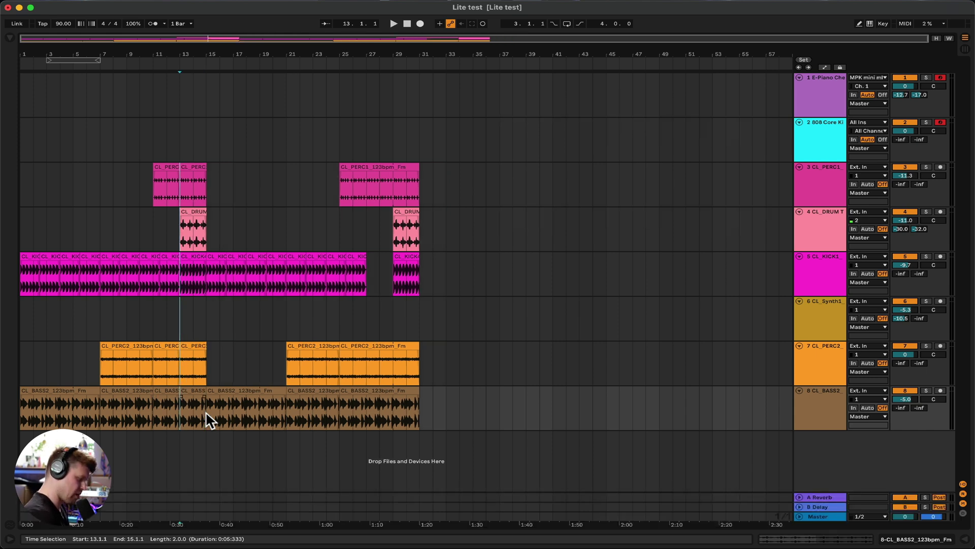
pyautogui.press('super+z')
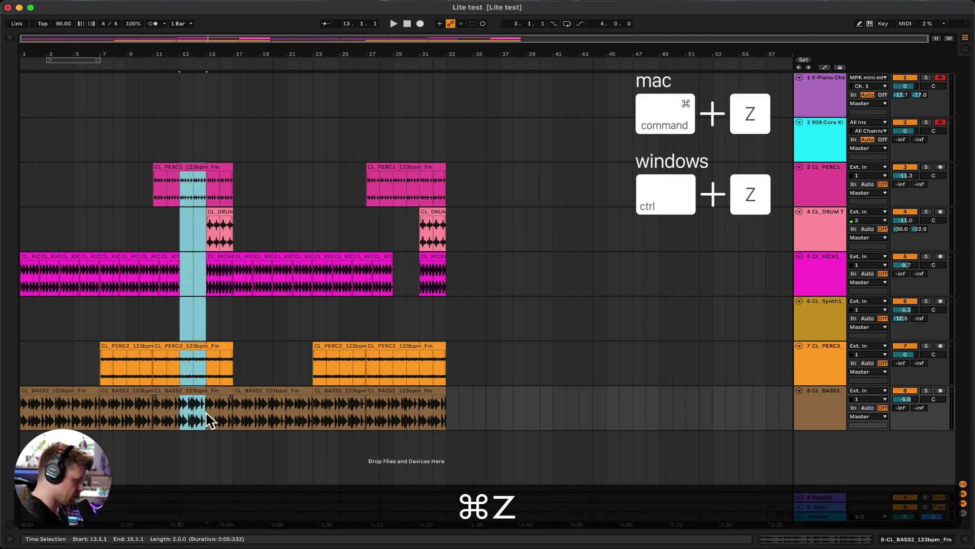
pyautogui.press('super+shift+d')
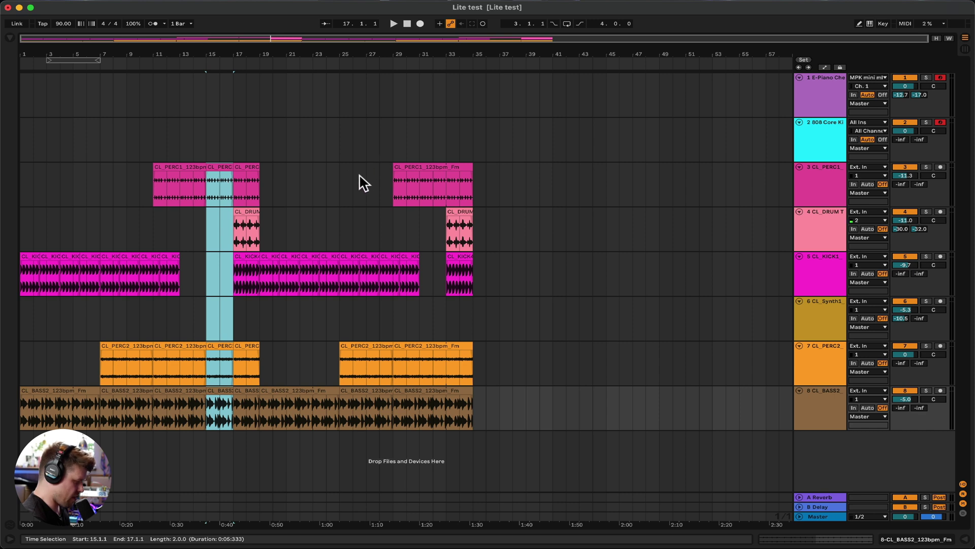
# - Copy the two selected bars and paste them at bar 27, undoing an inserted-time paste first
pyautogui.press('super+c')
pyautogui.click(366, 186)
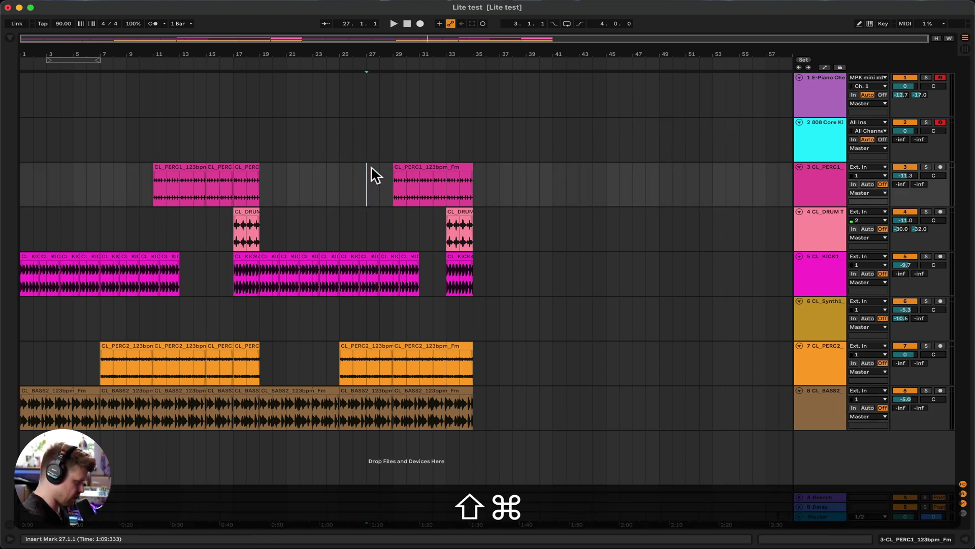
pyautogui.press('super+shift+v')
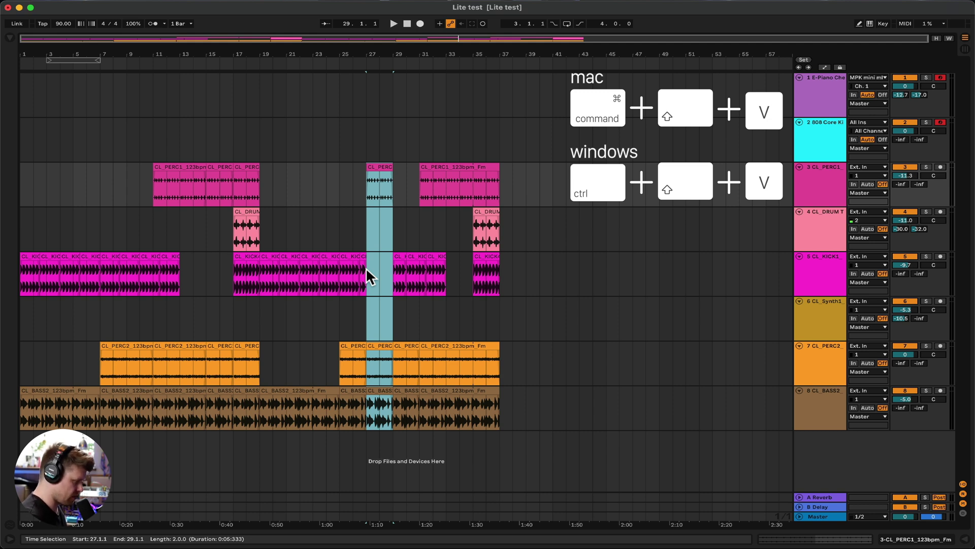
pyautogui.press('super+z')
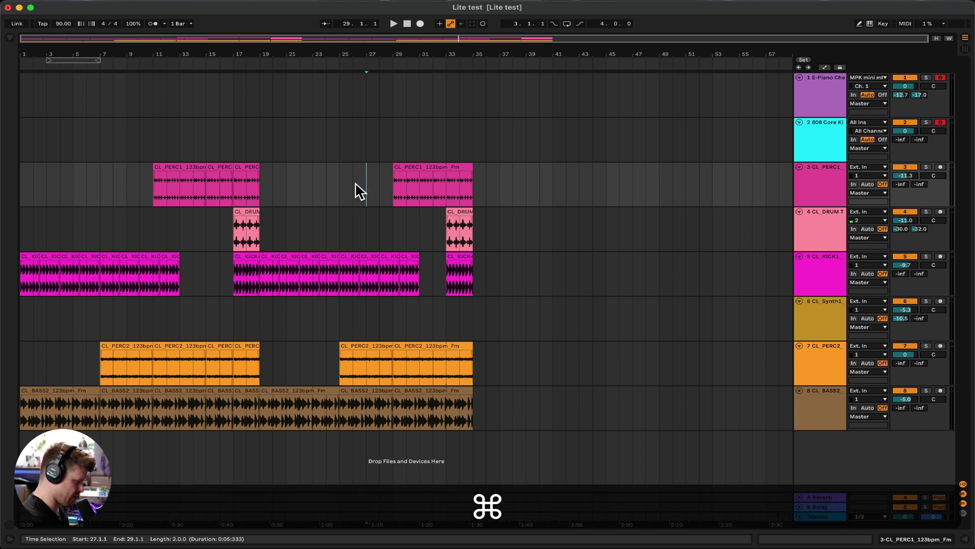
pyautogui.press('super+v')
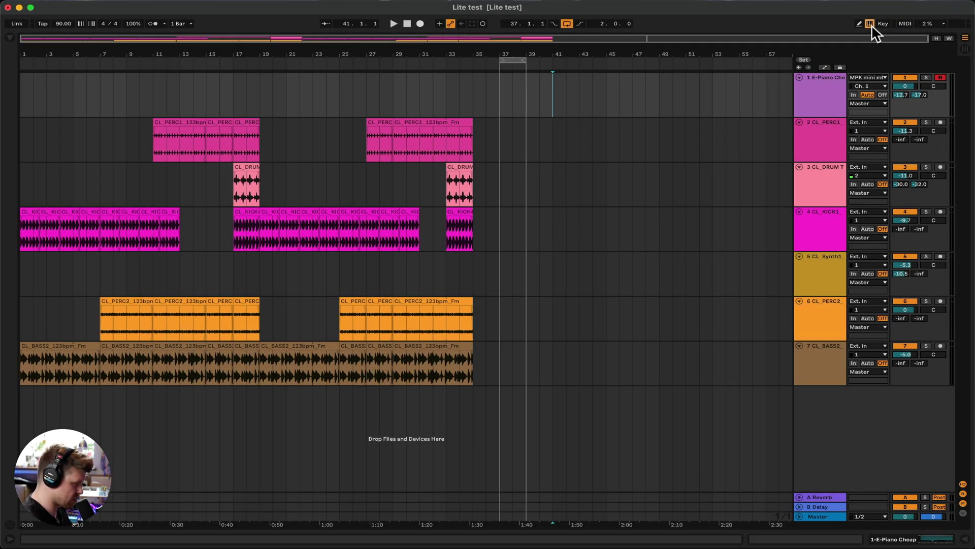
# - Show automation lanes on every track, with computer-keyboard note input and looping turned off
pyautogui.press('a')
pyautogui.click(870, 24)
pyautogui.press('a')
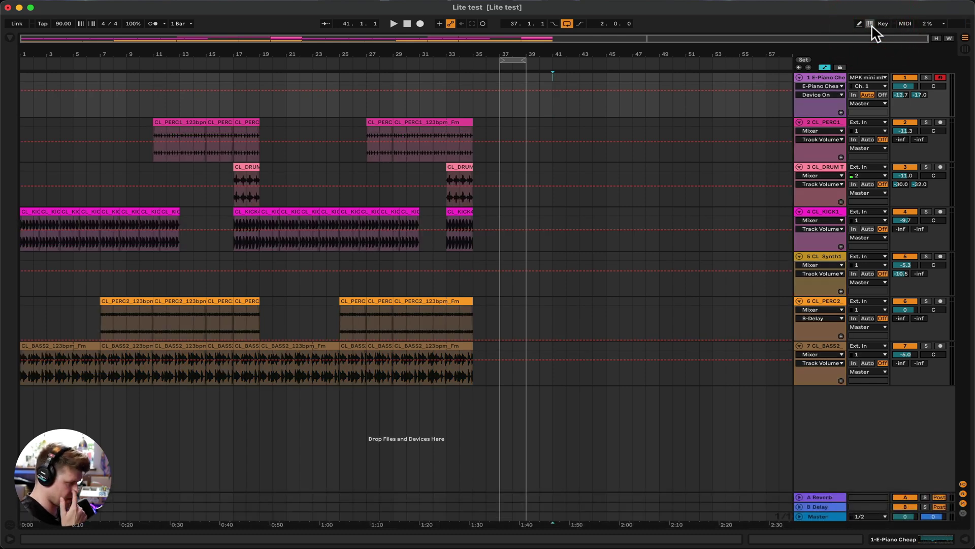
pyautogui.press('a')
pyautogui.press('a')
pyautogui.press('a')
pyautogui.press('a')
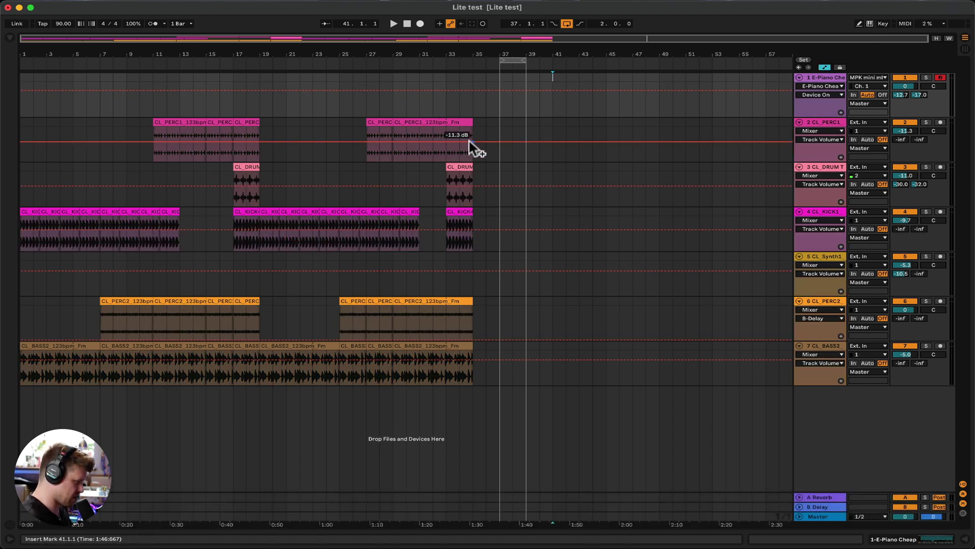
pyautogui.click(567, 24)
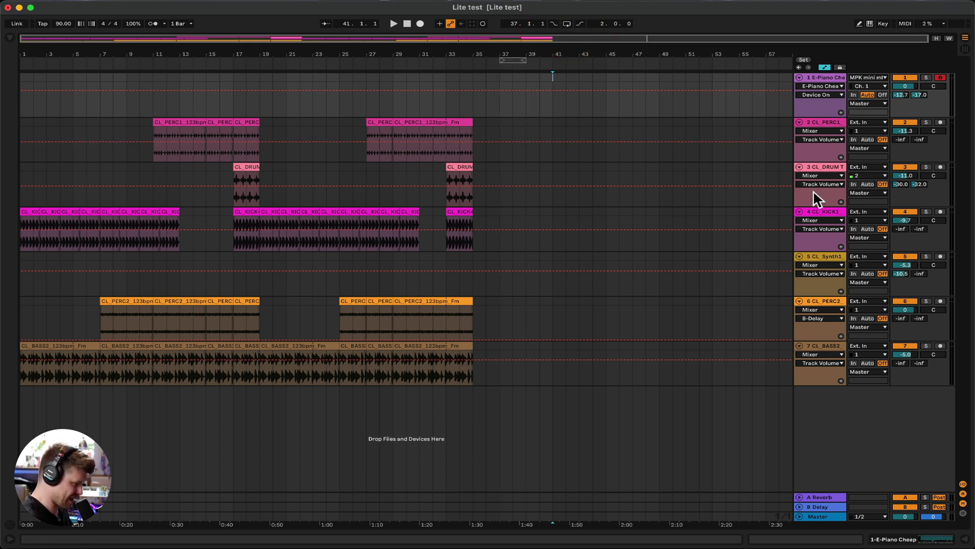
# - Draw volume fades from bar 33 down to -inf on the percussion, kick, drum and bass tracks
pyautogui.click(812, 119)
pyautogui.moveTo(445, 140); pyautogui.dragTo(472, 153)
pyautogui.moveTo(446, 185); pyautogui.dragTo(472, 250)
pyautogui.click(446, 229)
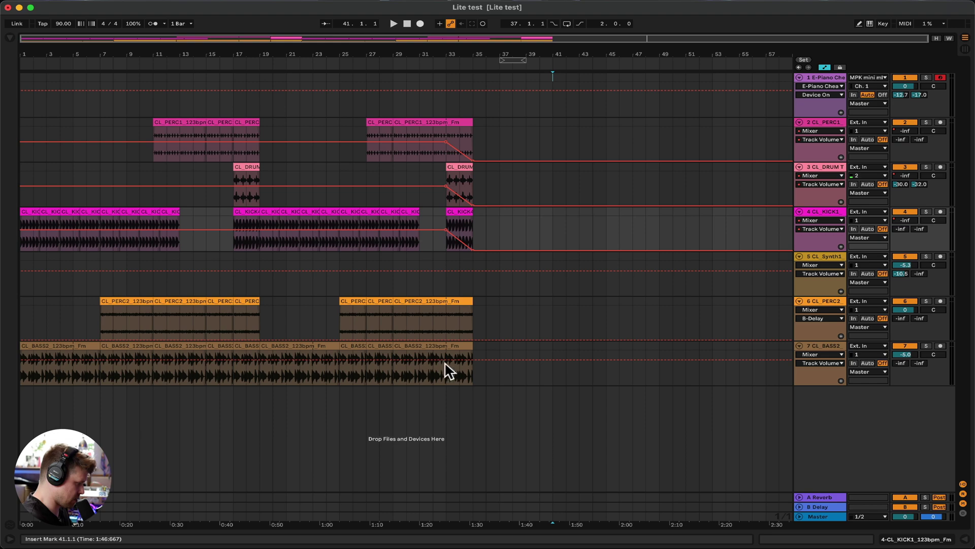
pyautogui.click(445, 359)
pyautogui.moveTo(472, 359); pyautogui.dragTo(473, 384)
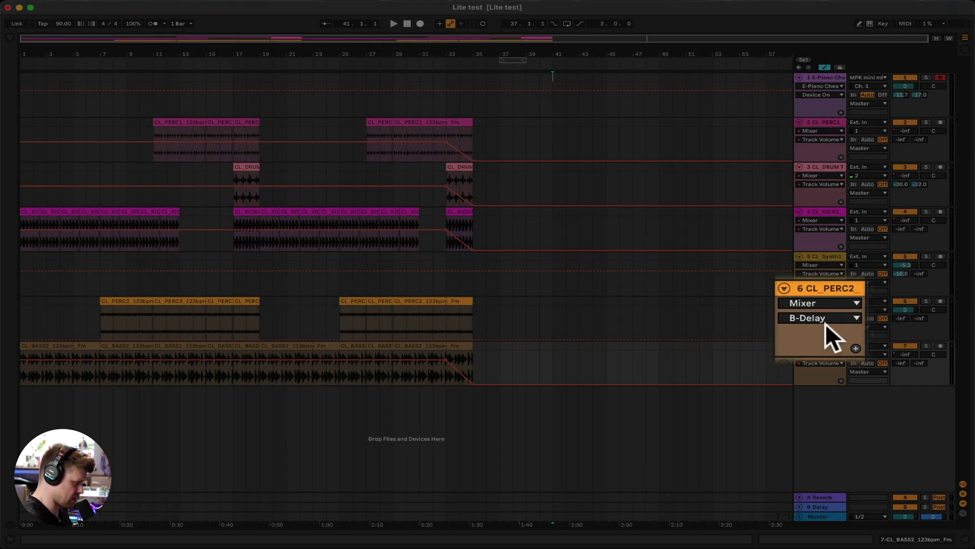
# - Switch track 6's automation lane from Track Panning to Track Volume
pyautogui.click(822, 318)
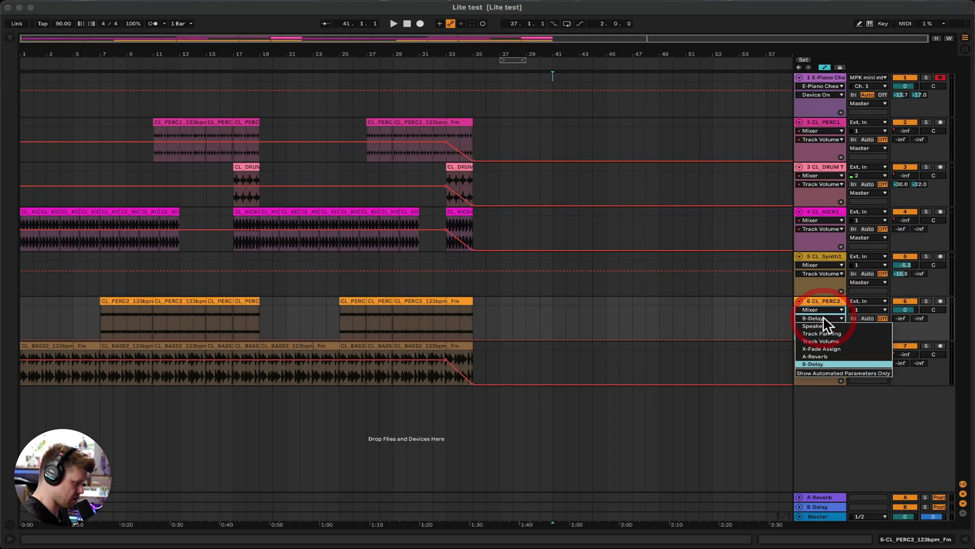
pyautogui.click(833, 335)
pyautogui.click(826, 318)
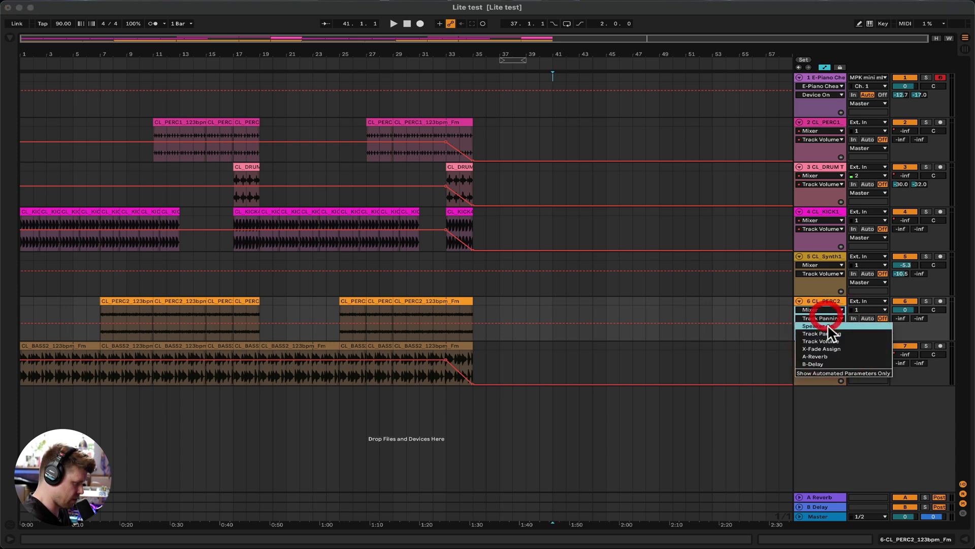
pyautogui.click(833, 336)
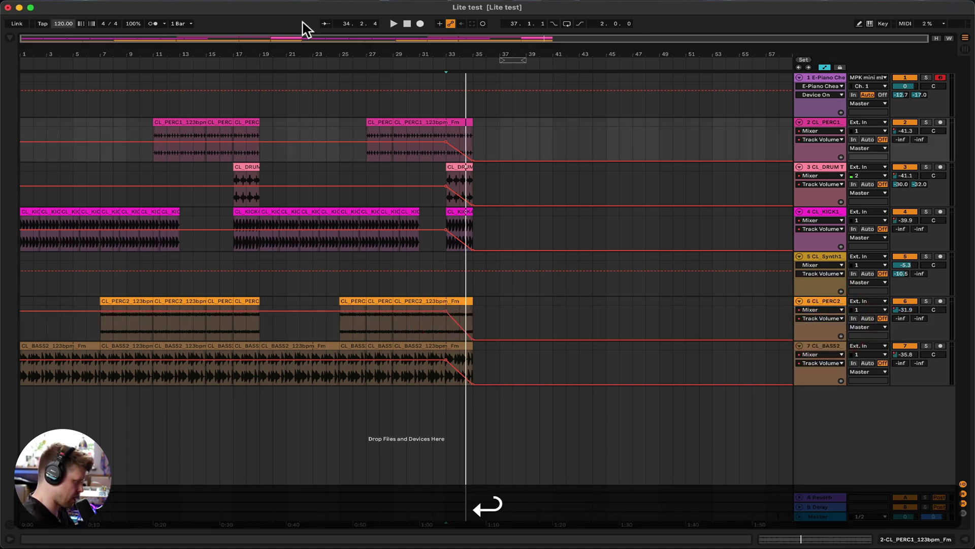
# - Play the ending back from bar 33 to hear the fade-outs, then stop
pyautogui.click(443, 150)
pyautogui.press('space')
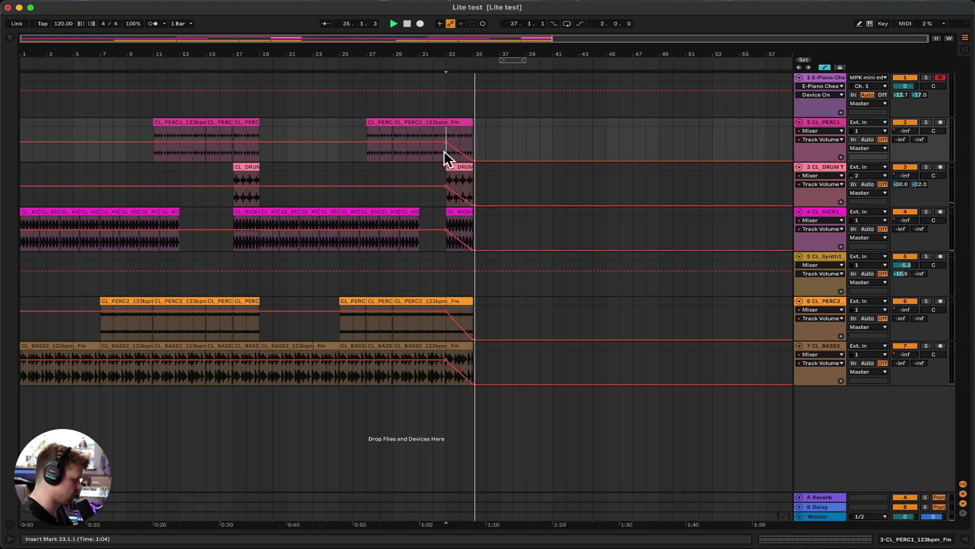
pyautogui.press('space')
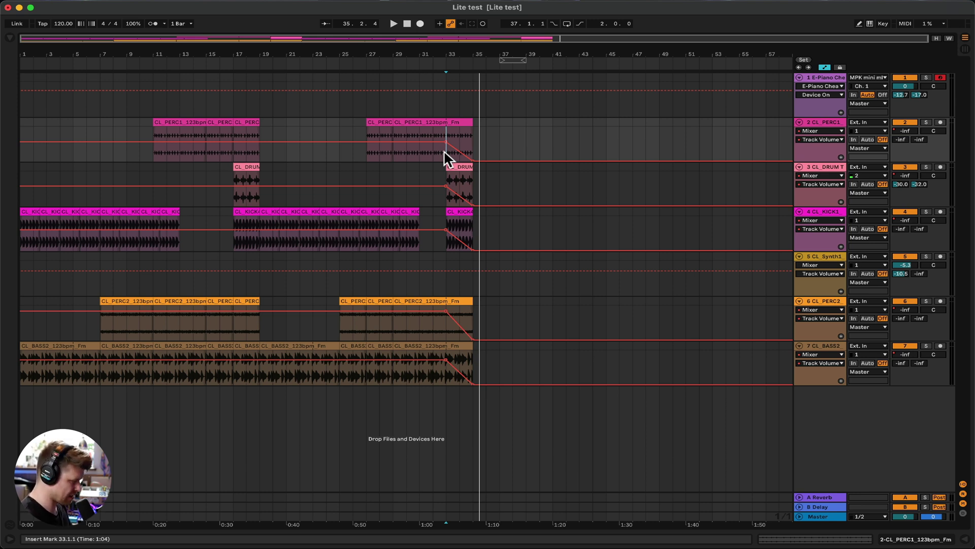
# - Draw a rising A-Reverb send ramp on the CL_BASS2 track and play it from bar 27
pyautogui.click(820, 354)
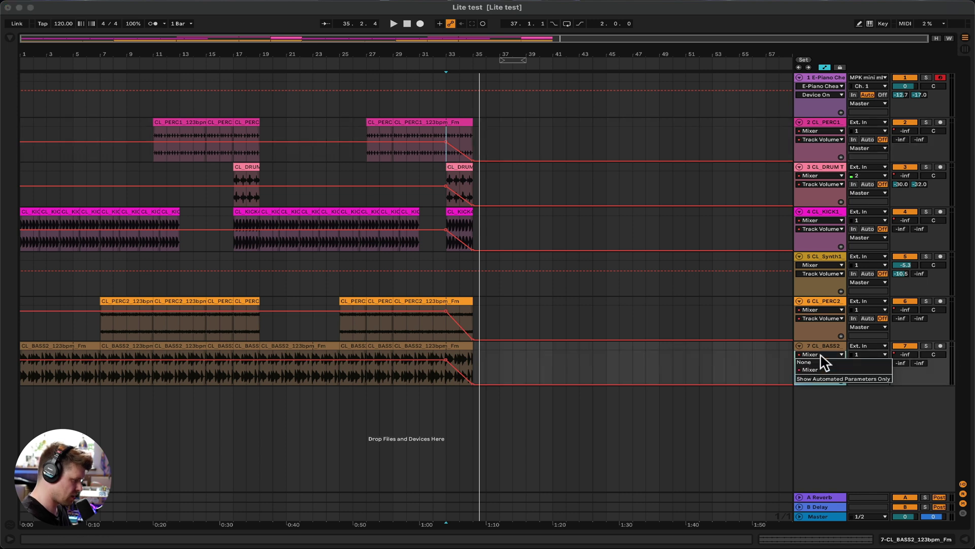
pyautogui.click(820, 355)
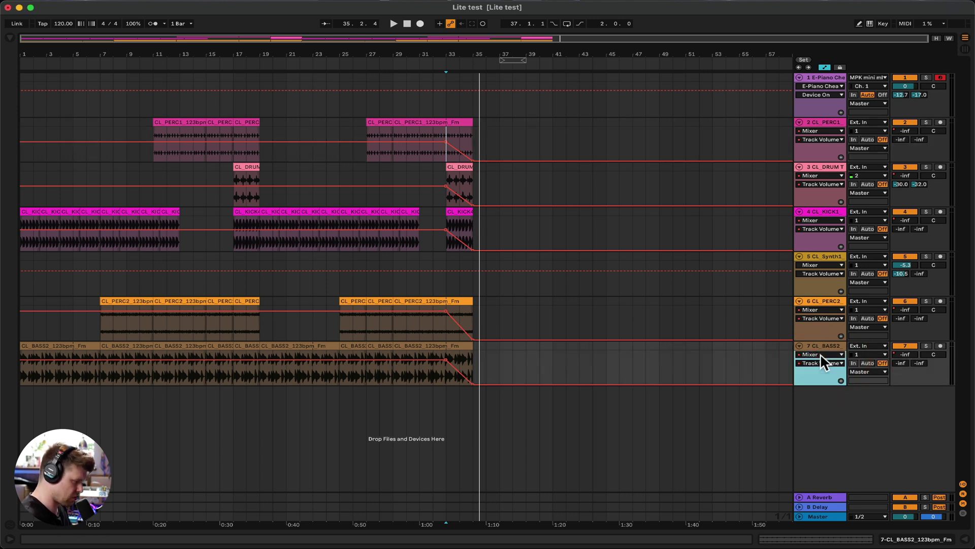
pyautogui.click(821, 355)
pyautogui.click(822, 355)
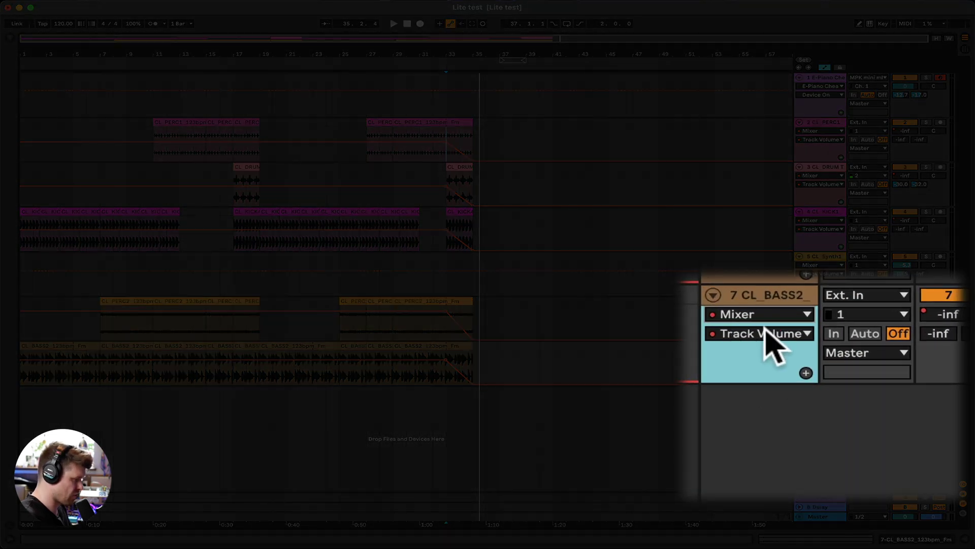
pyautogui.click(764, 333)
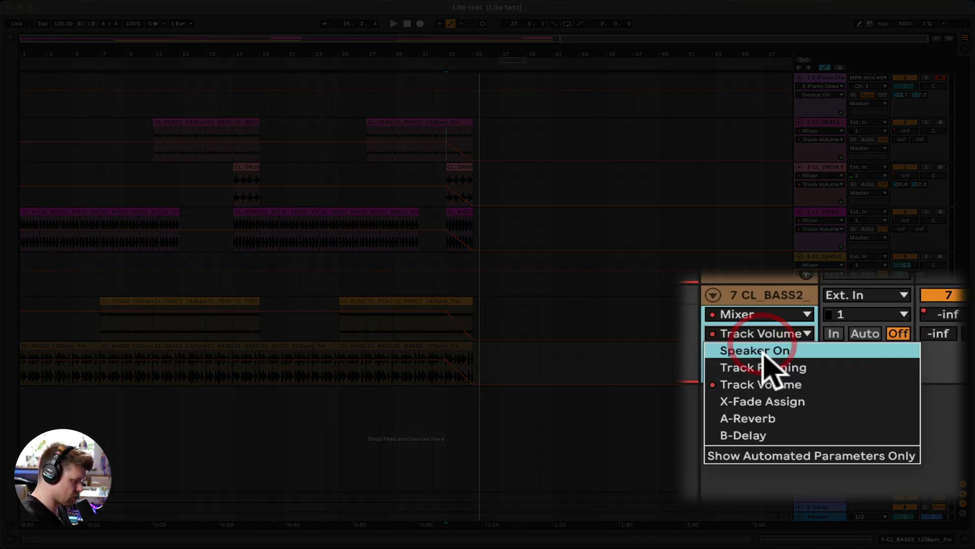
pyautogui.click(774, 416)
pyautogui.click(366, 385)
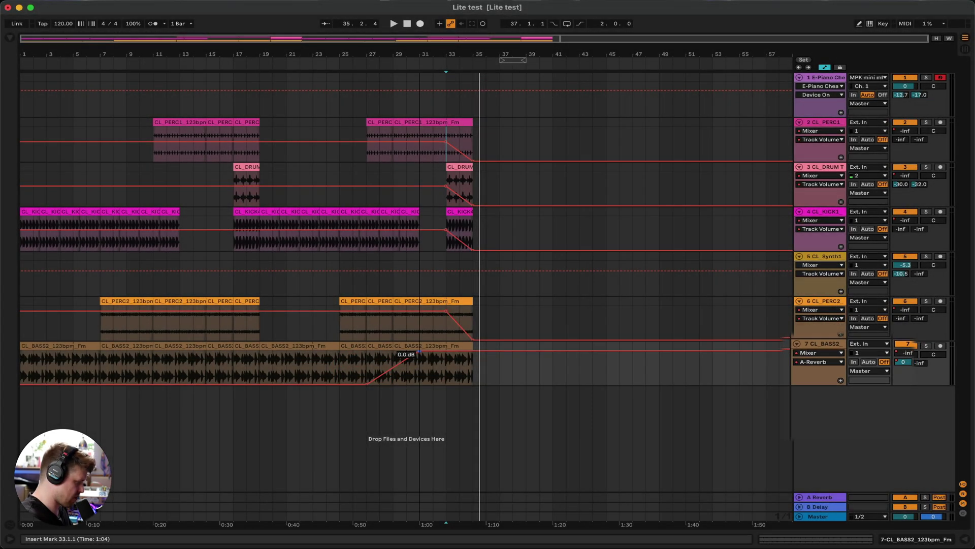
pyautogui.click(419, 351)
pyautogui.click(366, 362)
pyautogui.press('space')
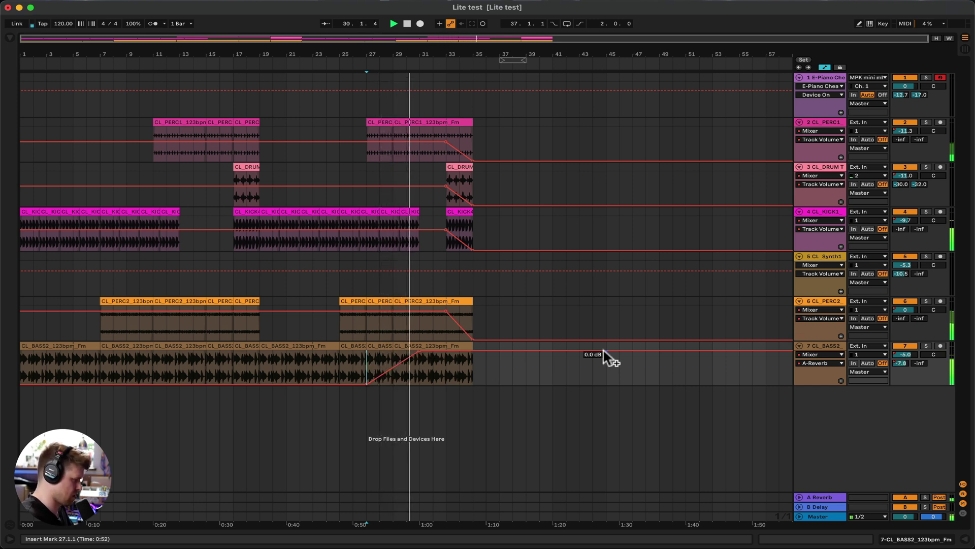
# - Switch the lane to B-Delay, draw a delay send ramp rising from bar 27, and play it
pyautogui.click(813, 362)
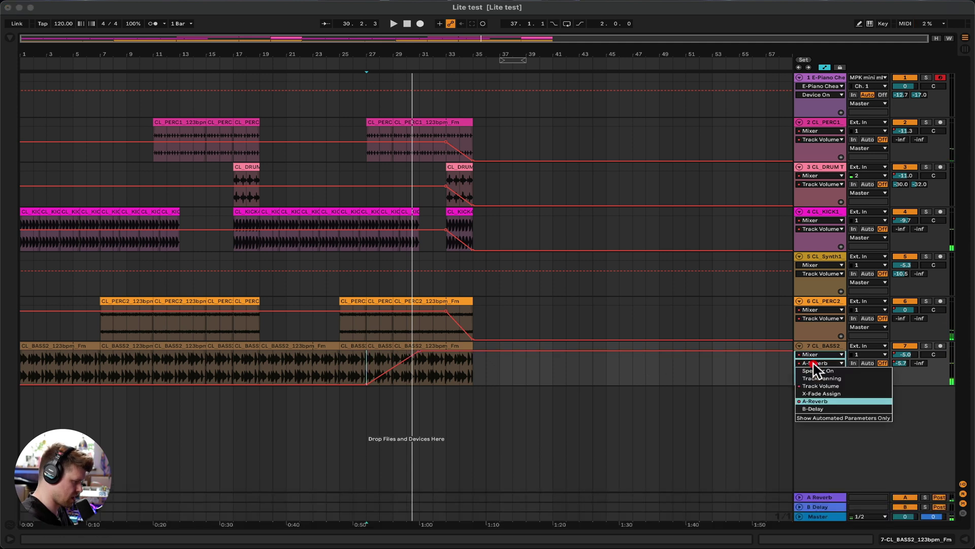
pyautogui.click(822, 408)
pyautogui.moveTo(411, 384); pyautogui.dragTo(385, 349)
pyautogui.press('space')
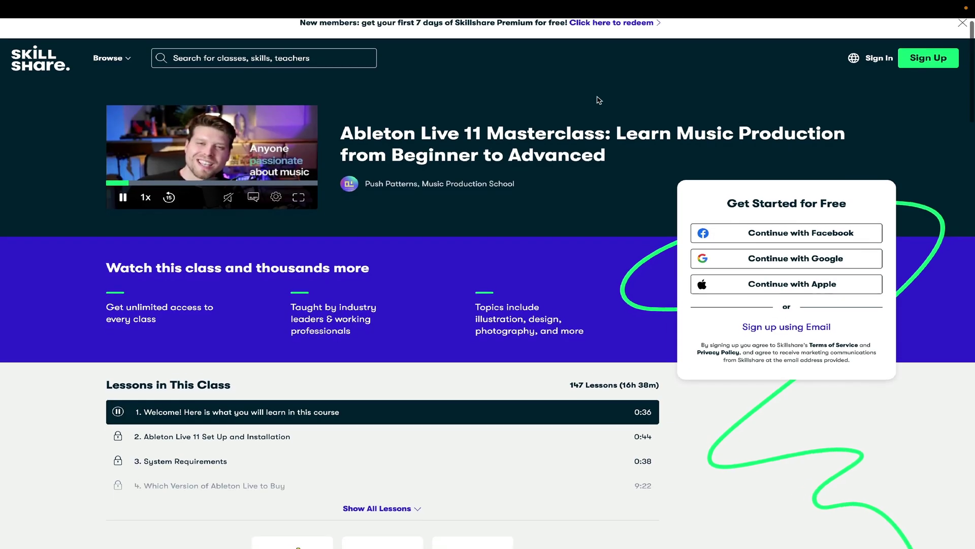
pyautogui.scroll(-4, 600, 100)
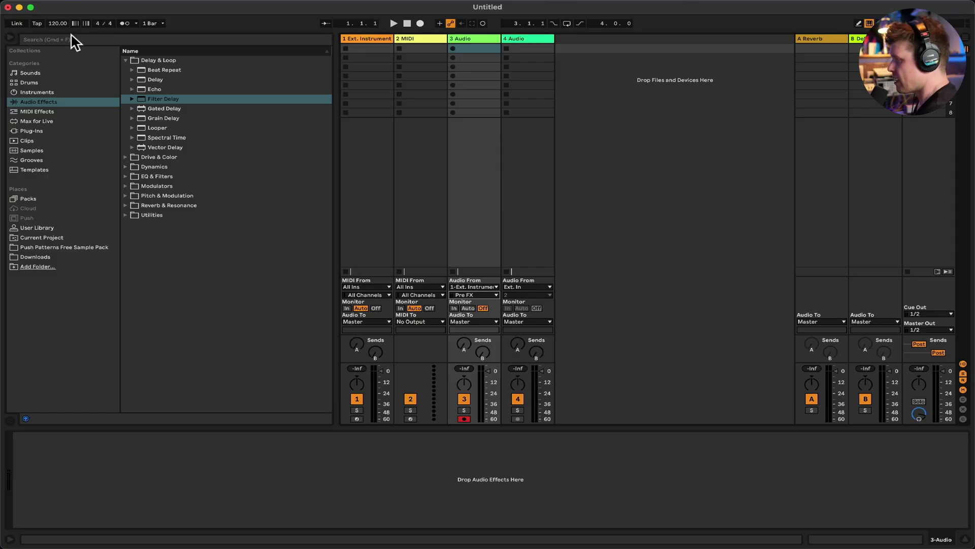
# - Load Drift from Instruments onto MIDI track 2 and open the Mod matrix's Shape source list
pyautogui.click(37, 92)
pyautogui.moveTo(148, 108); pyautogui.dragTo(409, 35)
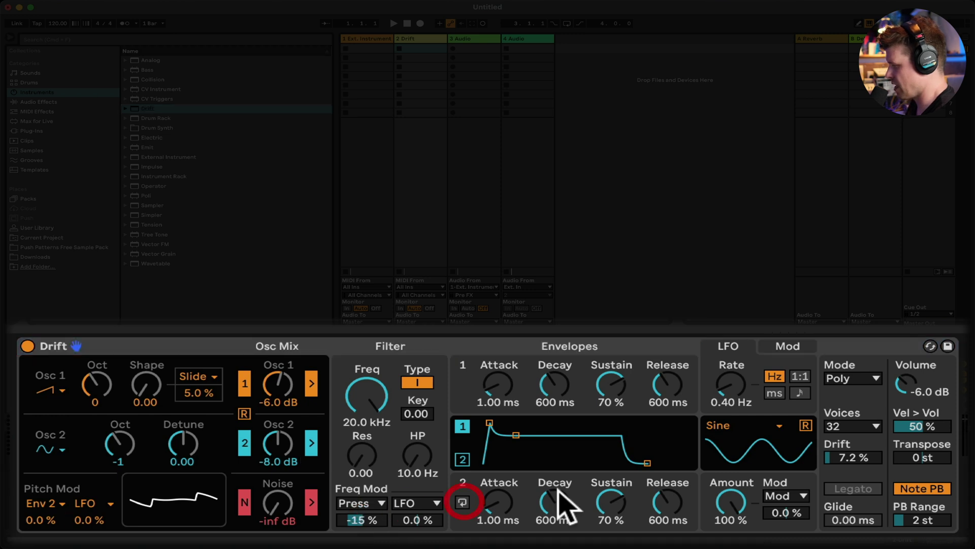
pyautogui.click(801, 346)
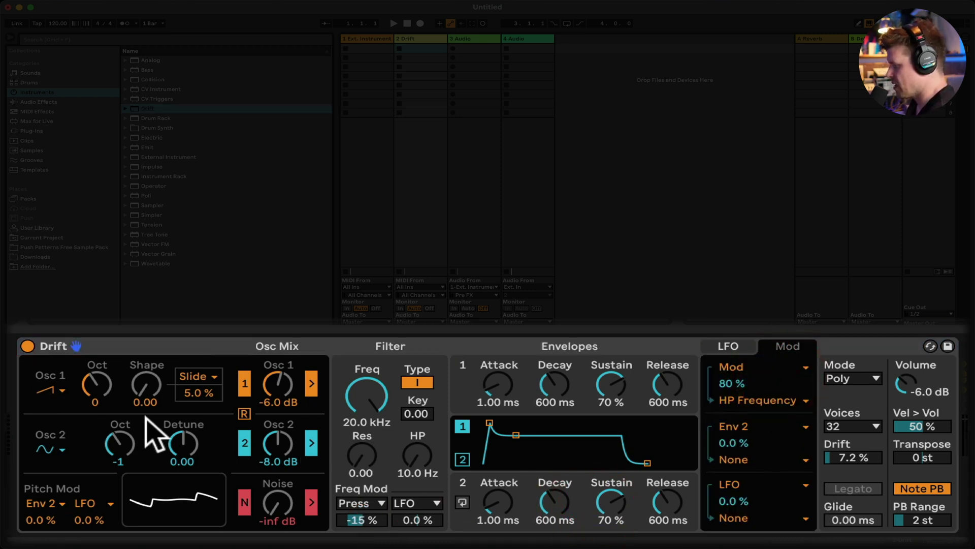
pyautogui.click(200, 376)
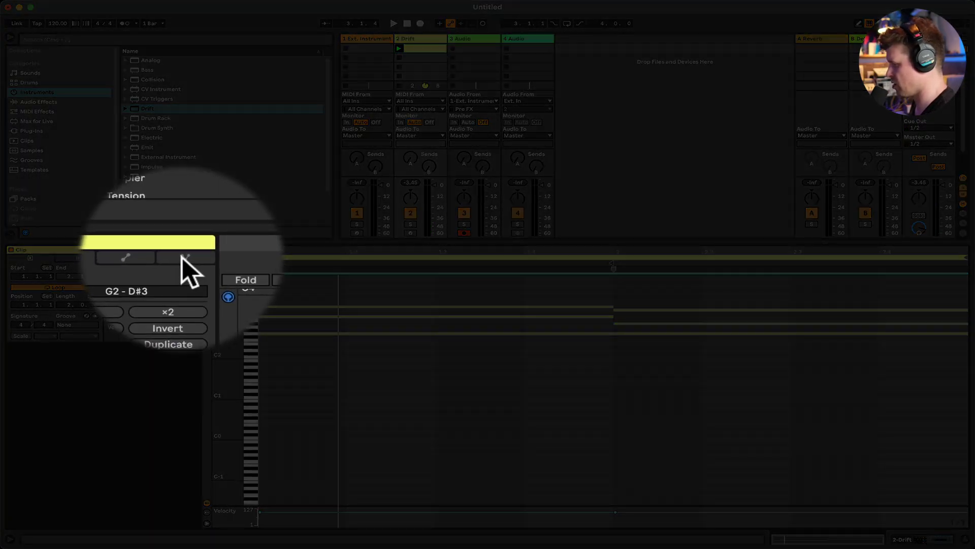
# - In Note Expression with a taller Slide lane, bend the two upper notes' pitch down at their ends
pyautogui.click(182, 257)
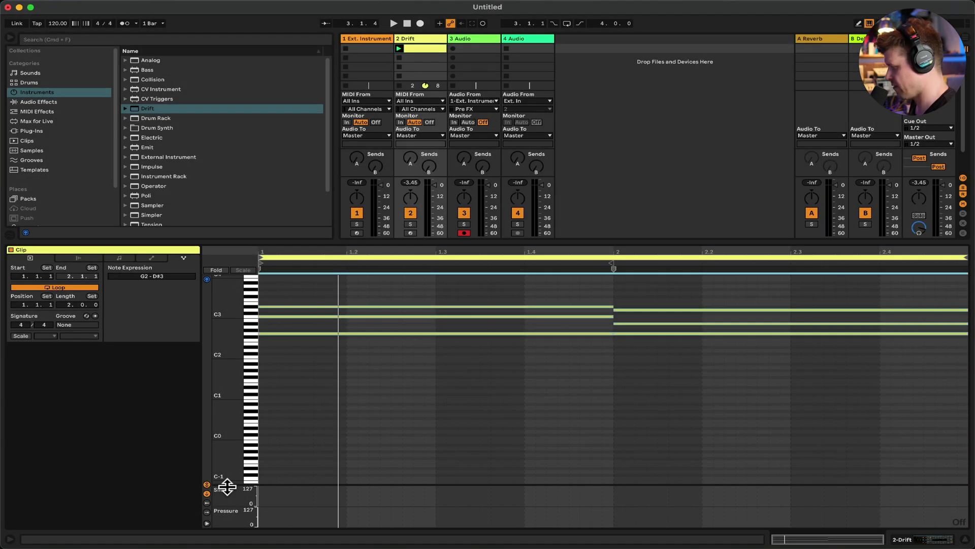
pyautogui.moveTo(227, 487); pyautogui.dragTo(228, 439)
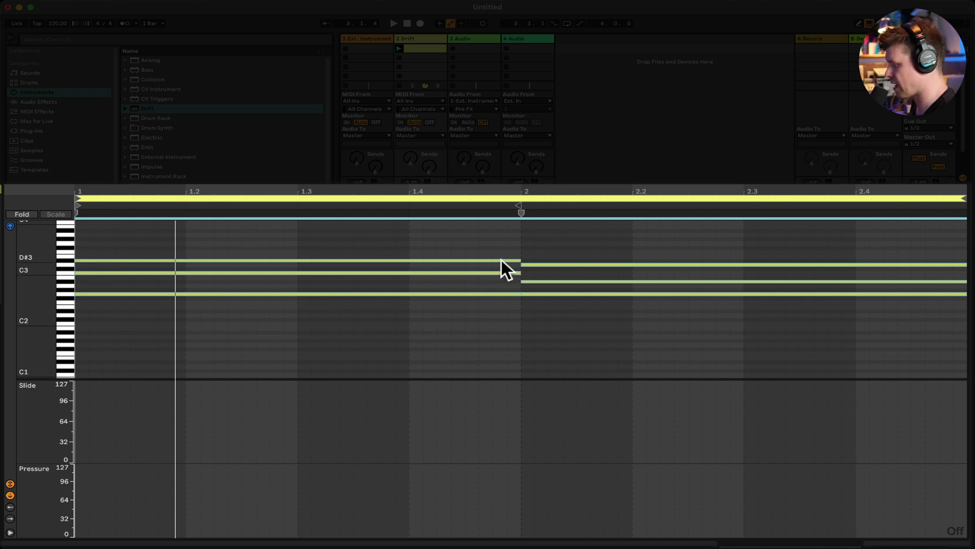
pyautogui.click(447, 259)
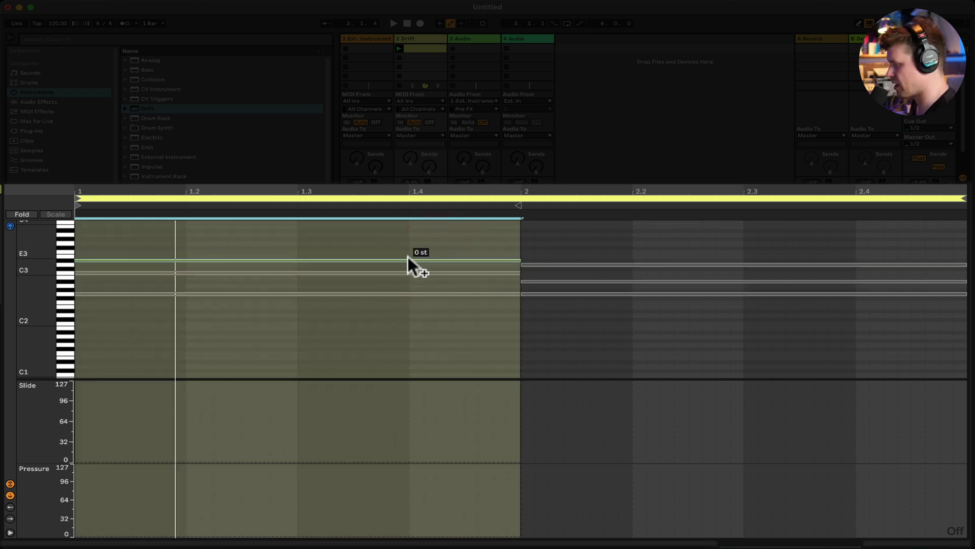
pyautogui.click(298, 259)
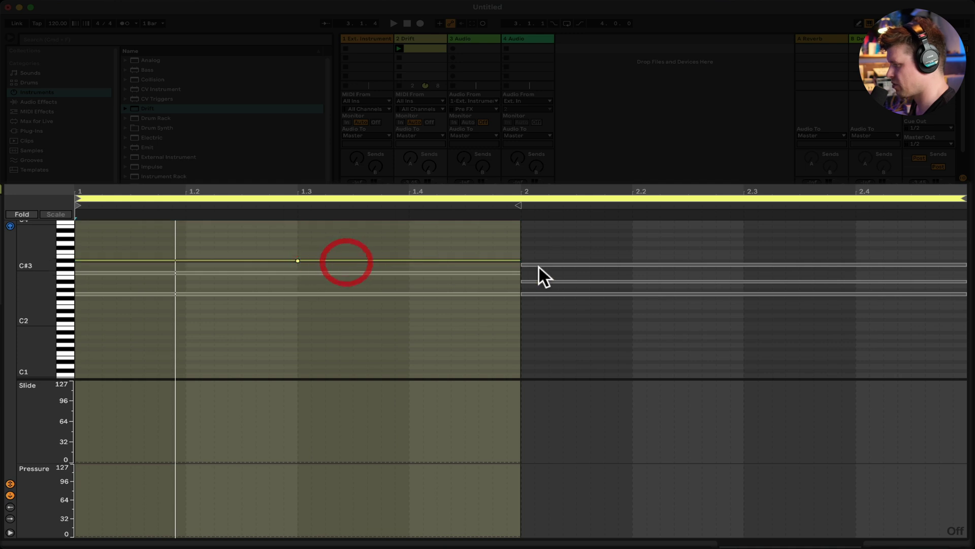
pyautogui.moveTo(516, 260); pyautogui.dragTo(518, 264)
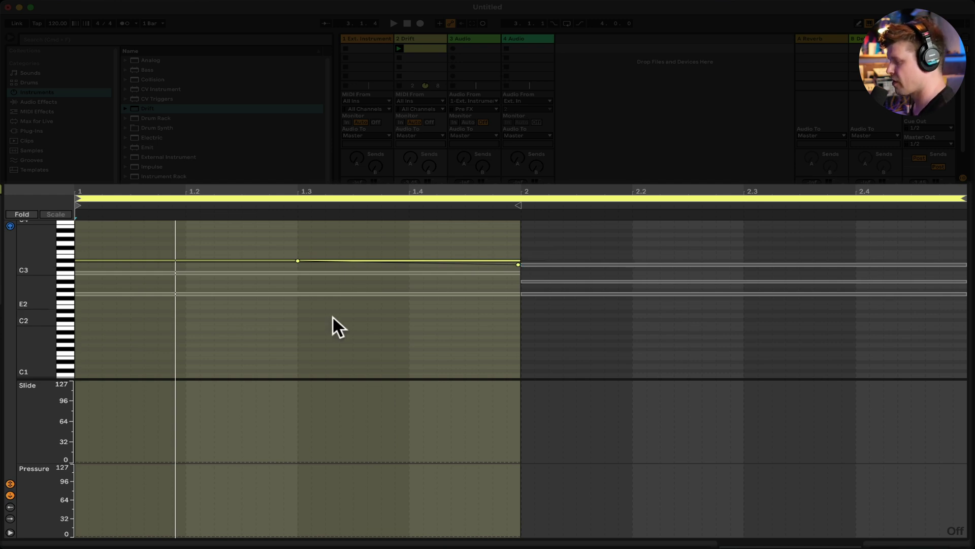
pyautogui.click(298, 260)
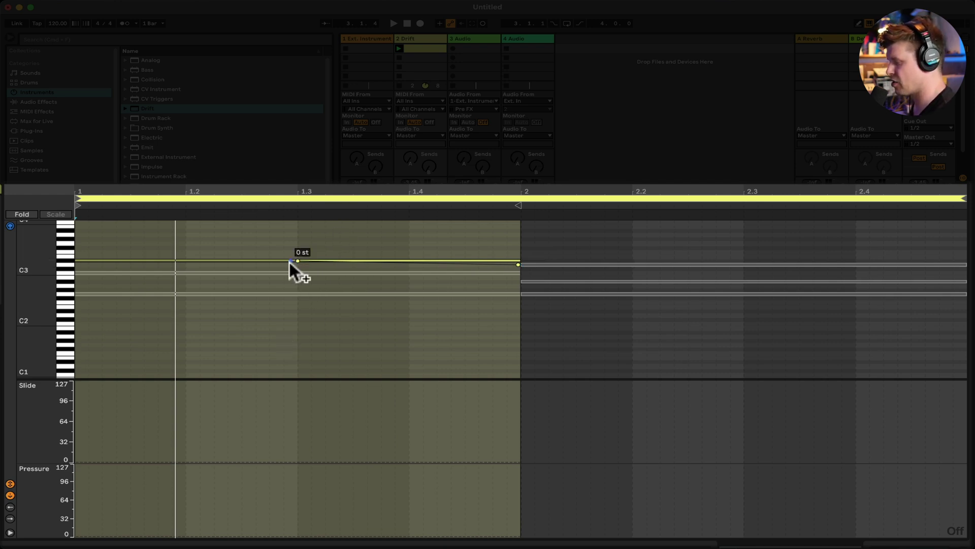
pyautogui.click(300, 272)
pyautogui.moveTo(519, 272); pyautogui.dragTo(519, 280)
# - Lower the G2 note's end to -0.15 st, add a pitch dip, and peak its Slide at 95
pyautogui.click(299, 293)
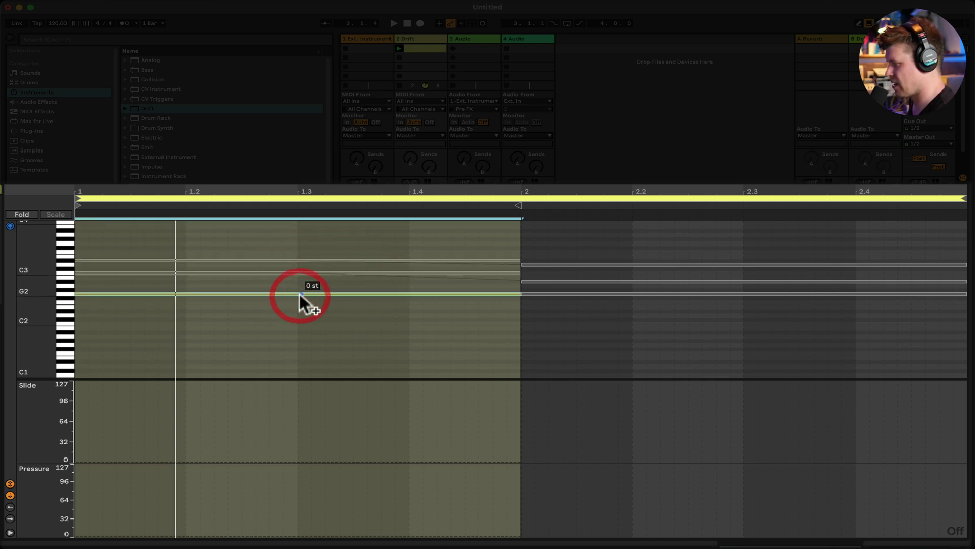
pyautogui.moveTo(516, 294); pyautogui.dragTo(518, 295)
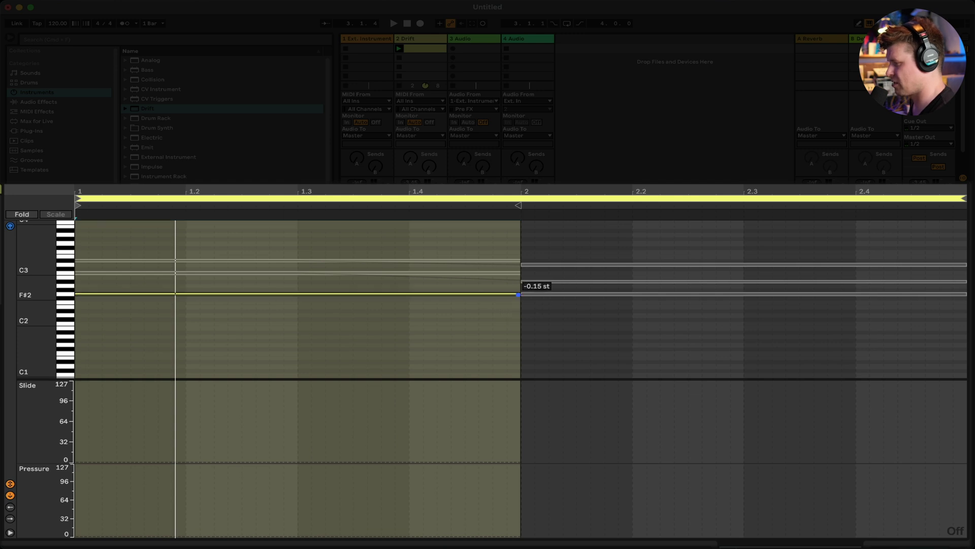
pyautogui.click(264, 294)
pyautogui.moveTo(388, 295); pyautogui.dragTo(388, 317)
pyautogui.click(409, 390)
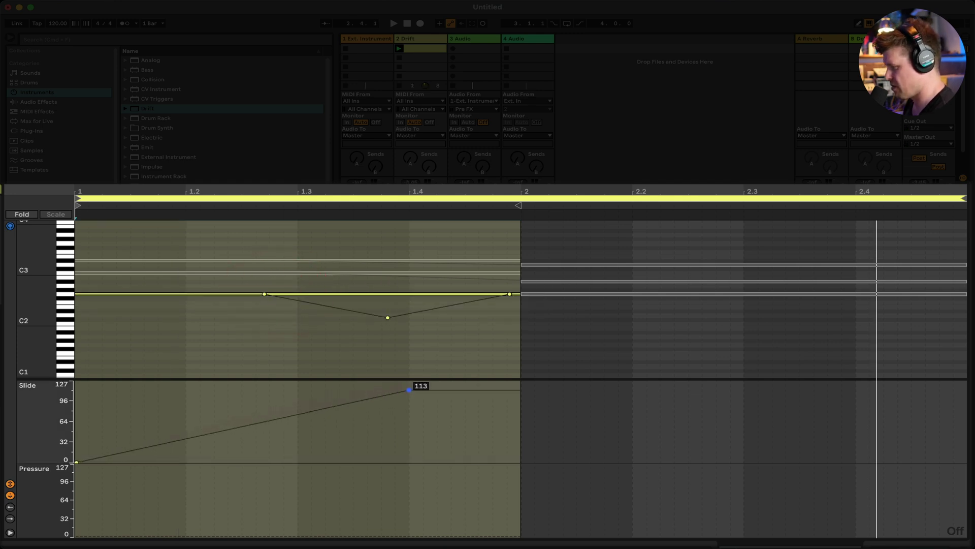
pyautogui.moveTo(408, 389); pyautogui.dragTo(522, 401)
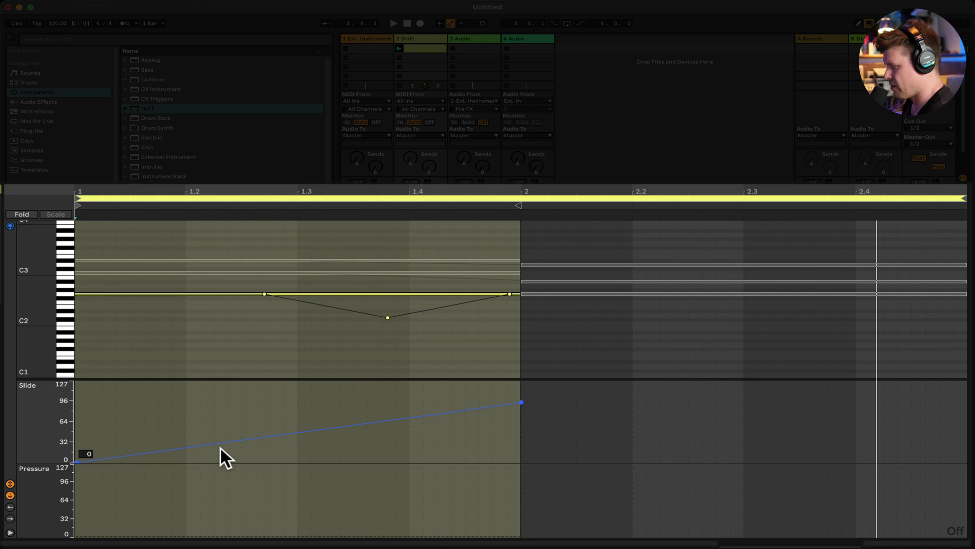
# - Give the upper note a Slide envelope rising from 0 to about 96, holding, then back to 0
pyautogui.click(214, 260)
pyautogui.click(88, 456)
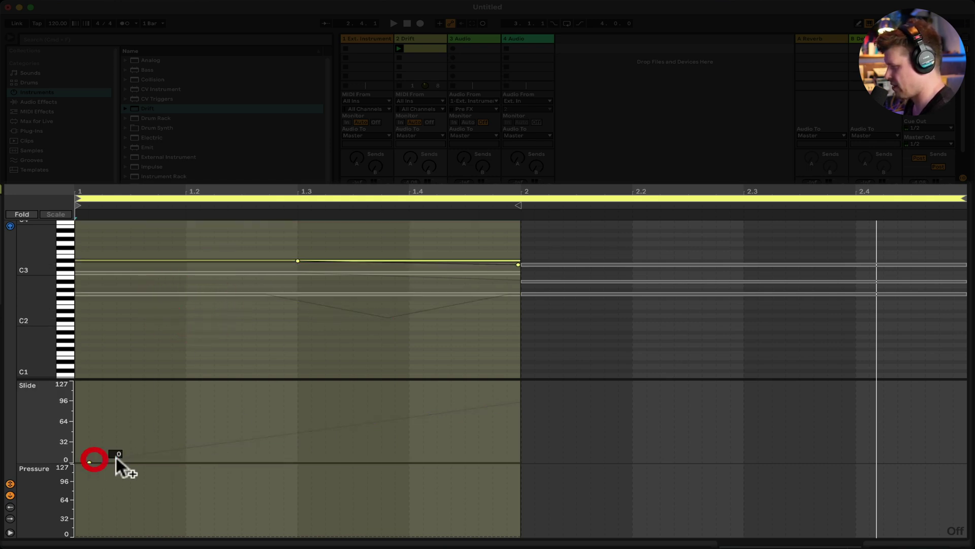
pyautogui.moveTo(218, 455); pyautogui.dragTo(209, 399)
pyautogui.click(367, 399)
pyautogui.click(449, 462)
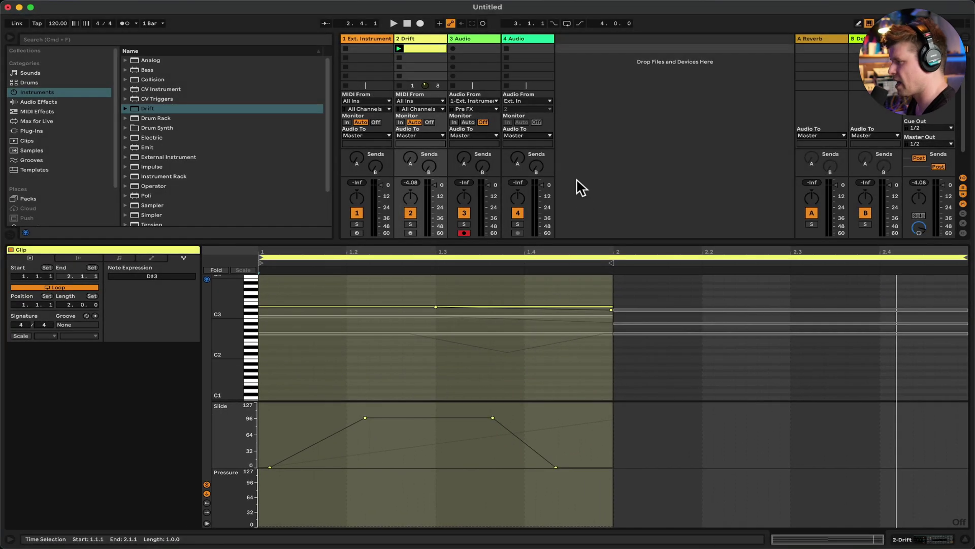
# - Bring up the Drift device and drag Osc 1's Slide amount from 5.0 % to 100 %
pyautogui.click(413, 35)
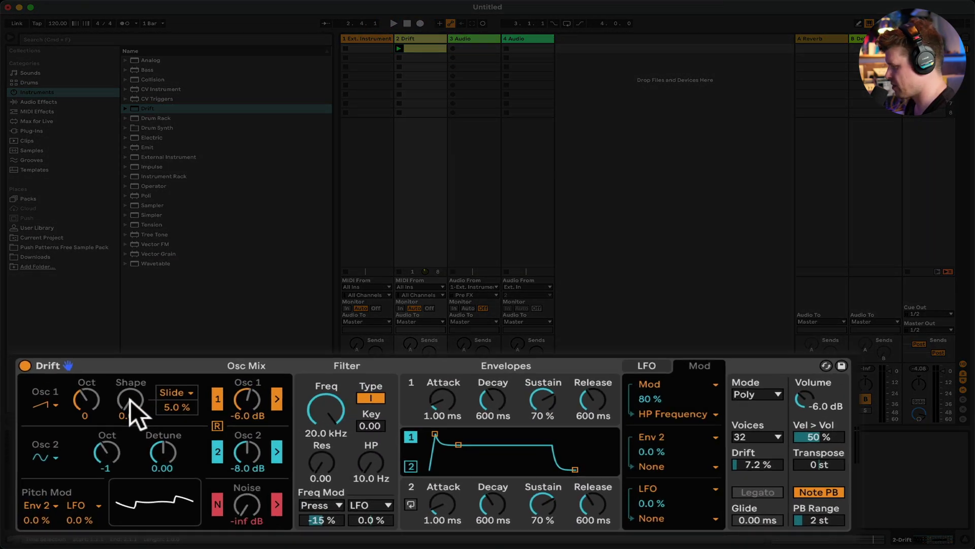
pyautogui.click(84, 450)
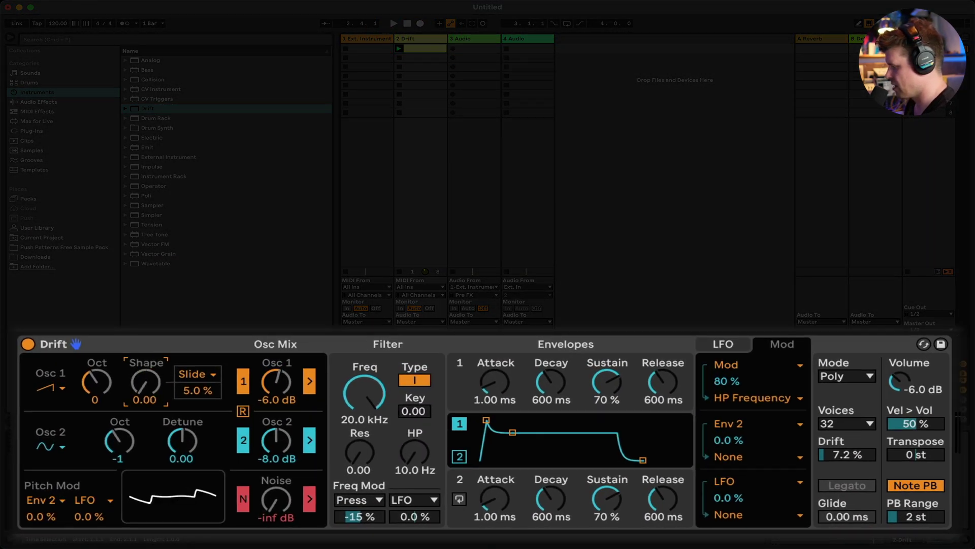
pyautogui.moveTo(207, 403); pyautogui.dragTo(209, 407)
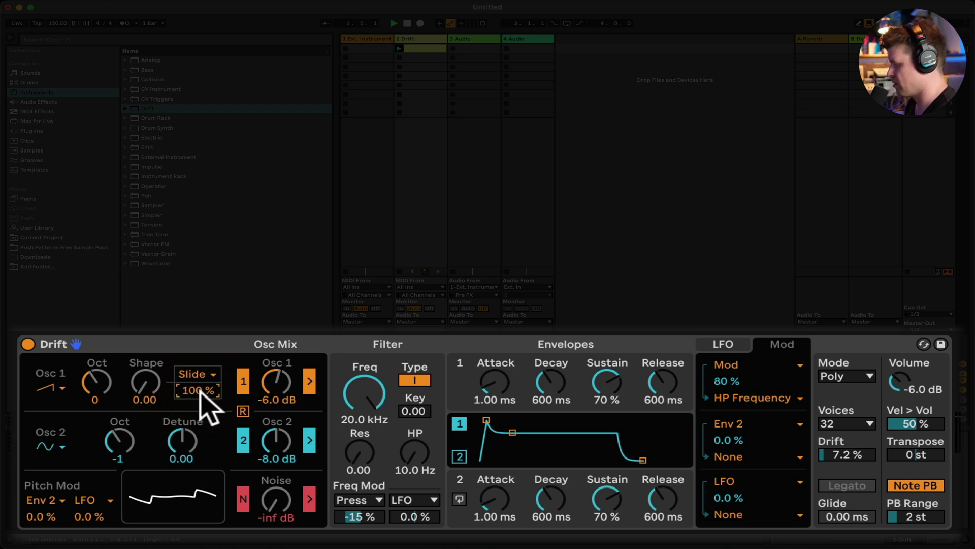